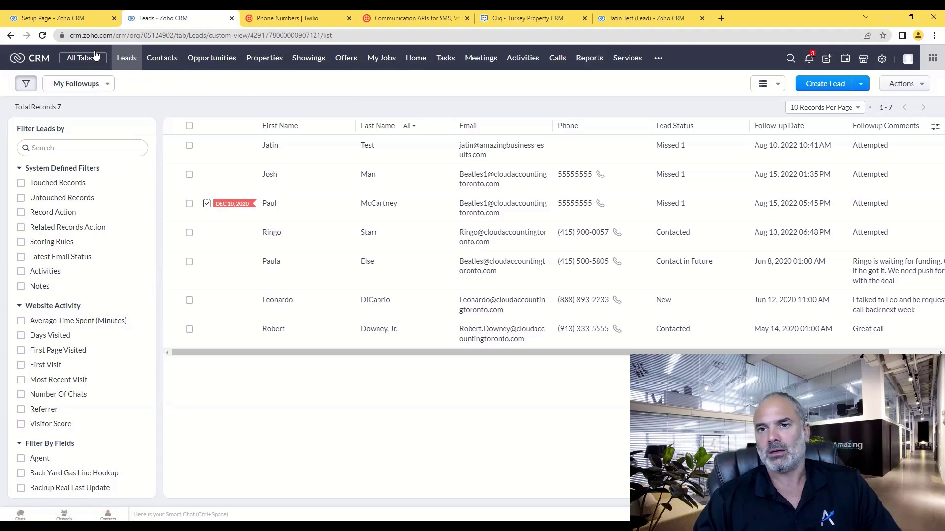
Step: Open the test lead's record and scroll to its empty ABR Communication System Text Message Chat
click(317, 148)
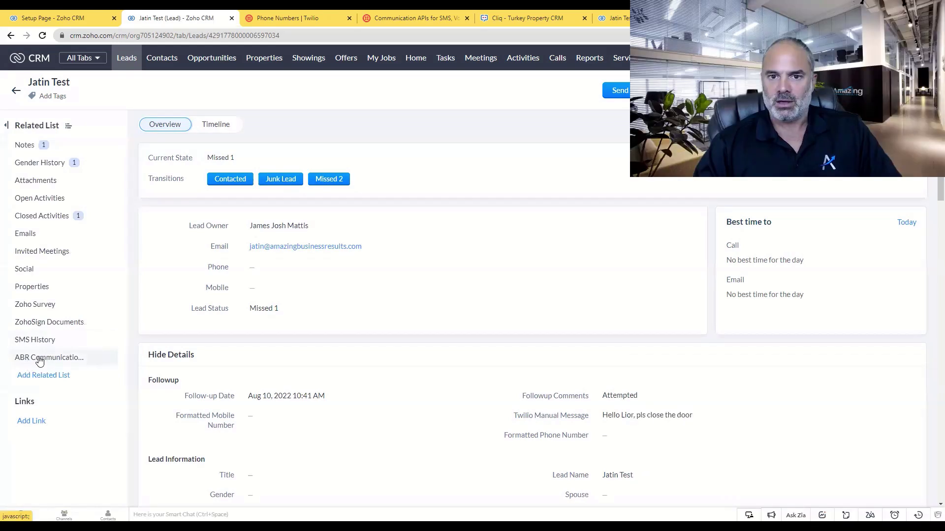
scroll(40, 361, down, 1)
click(40, 360)
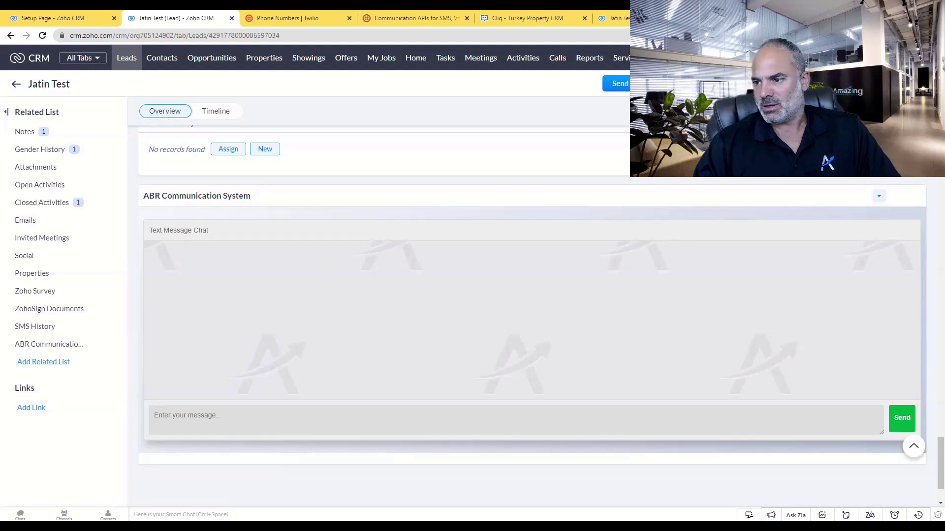
Step: Open another lead from Recent Items and show its SMS History with the 'Hello' and 'I got it' chat
click(918, 516)
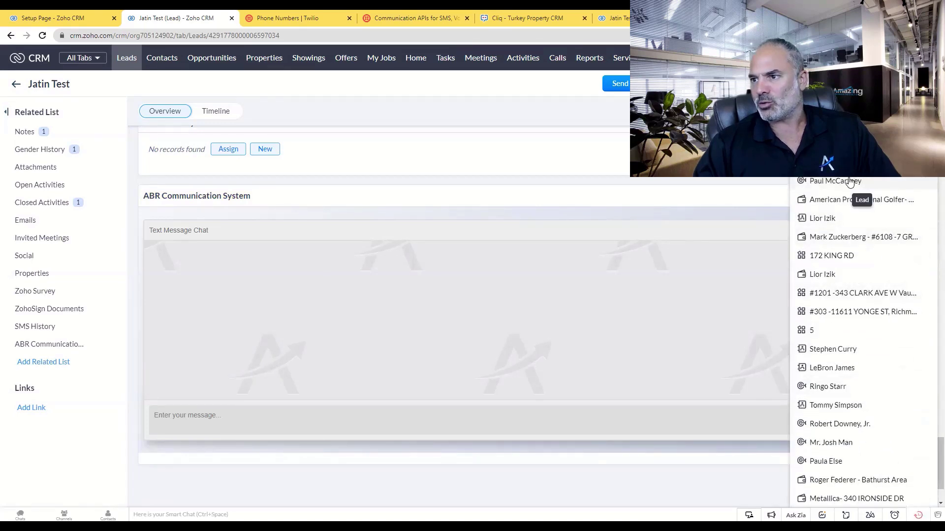
click(836, 181)
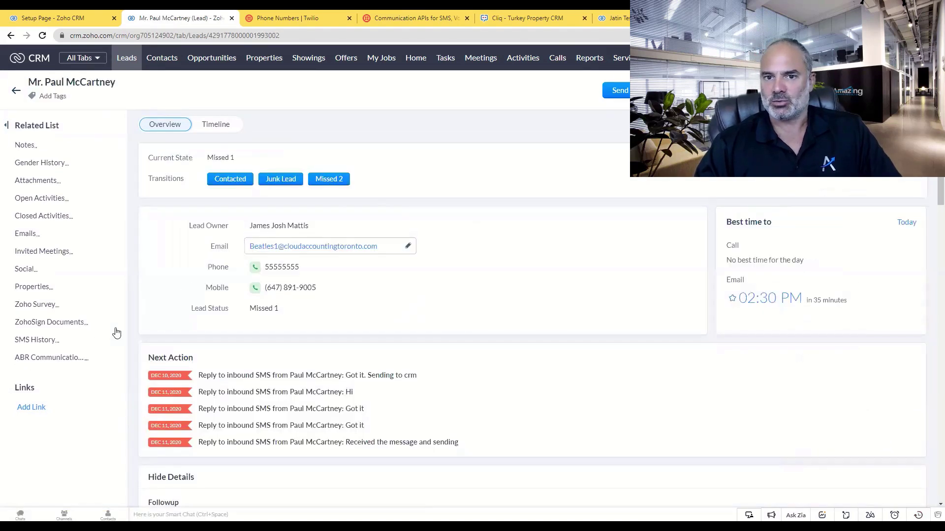
click(42, 342)
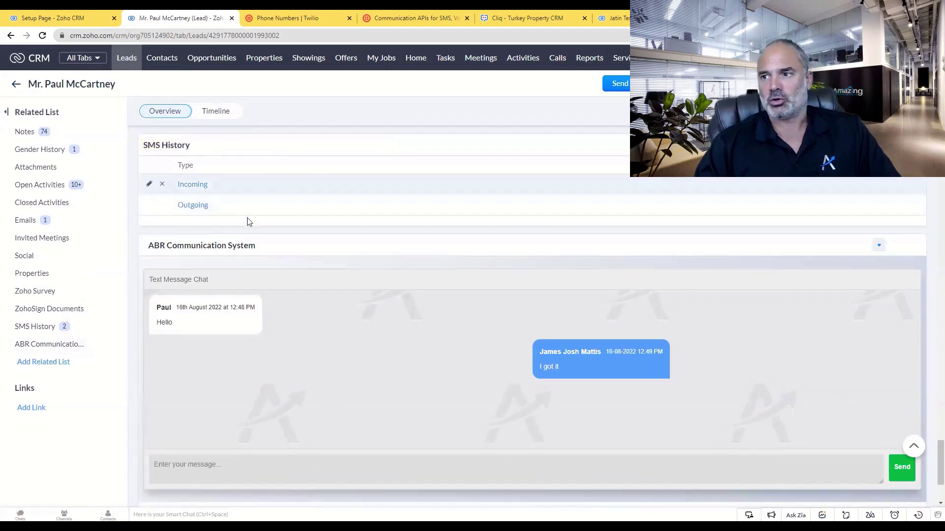
drag(142, 145, 191, 145)
click(185, 145)
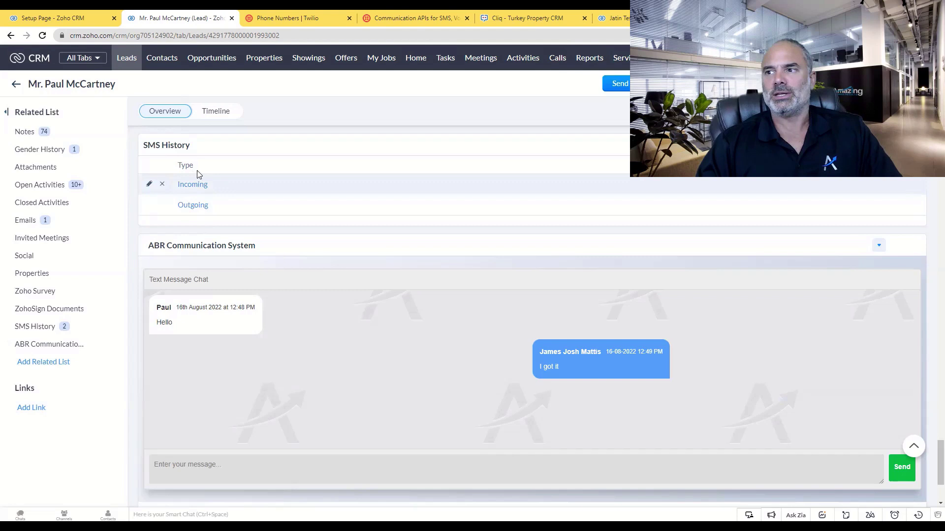
Step: Tick the From Number, To Number, Lead, Contact, Deal and Message columns for SMS History
scroll(590, 222, up, 1)
click(911, 187)
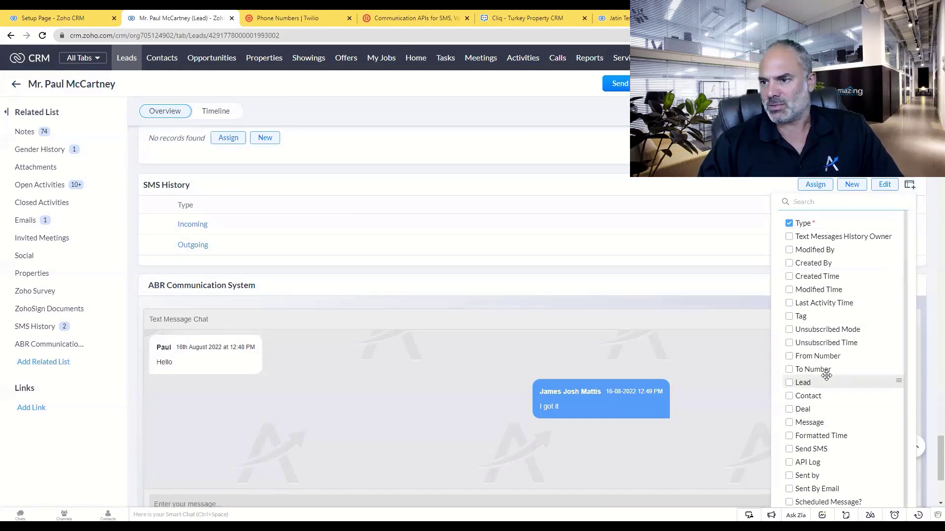
click(816, 356)
click(806, 370)
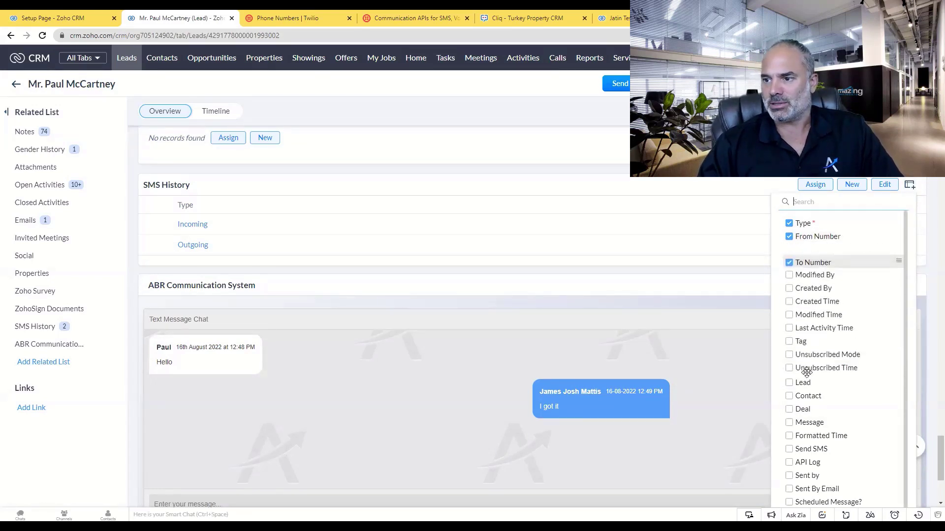
click(803, 383)
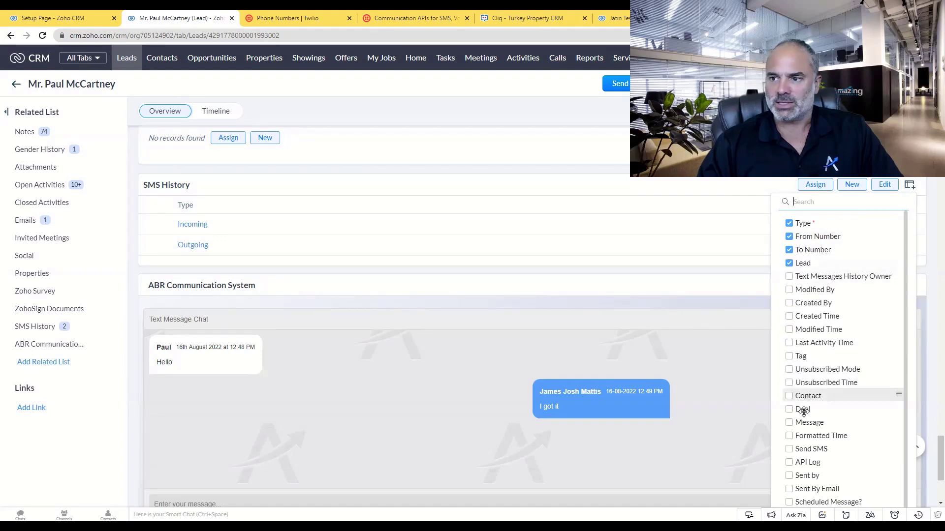
click(791, 396)
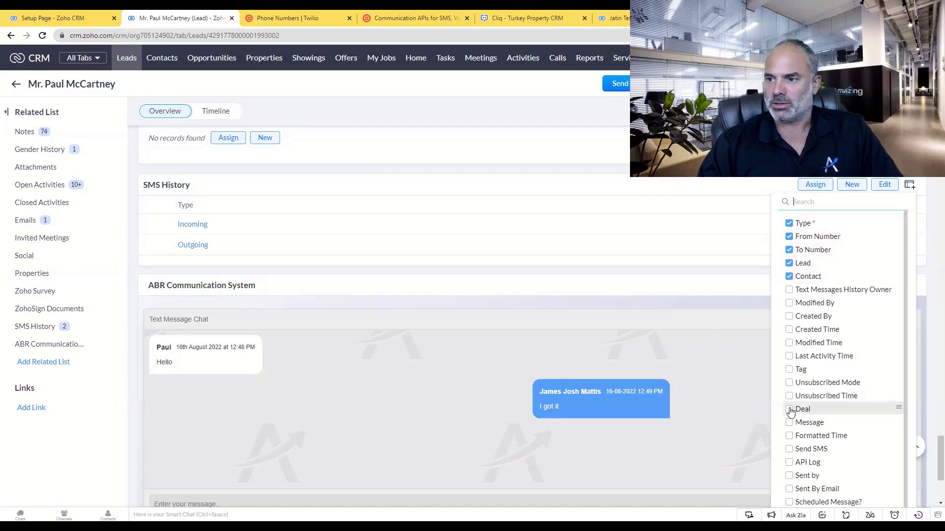
click(790, 409)
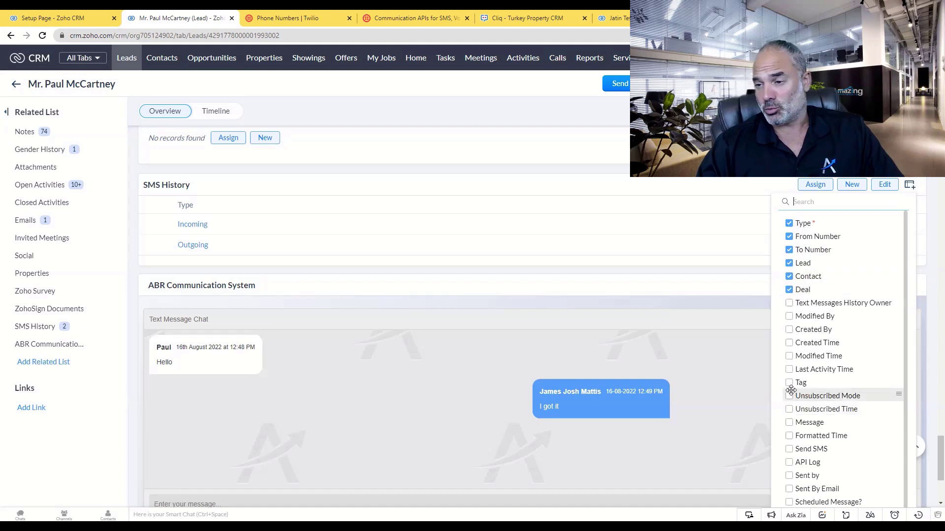
click(790, 424)
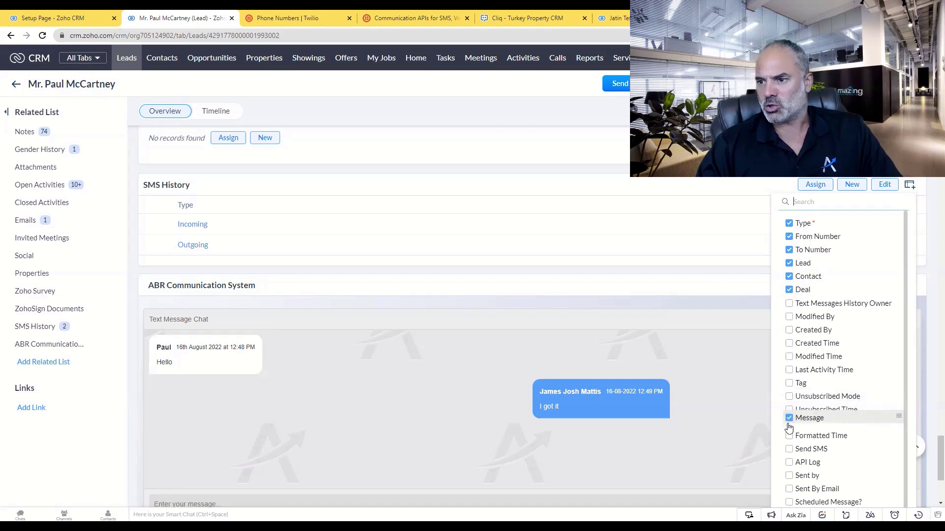
scroll(793, 416, down, 1)
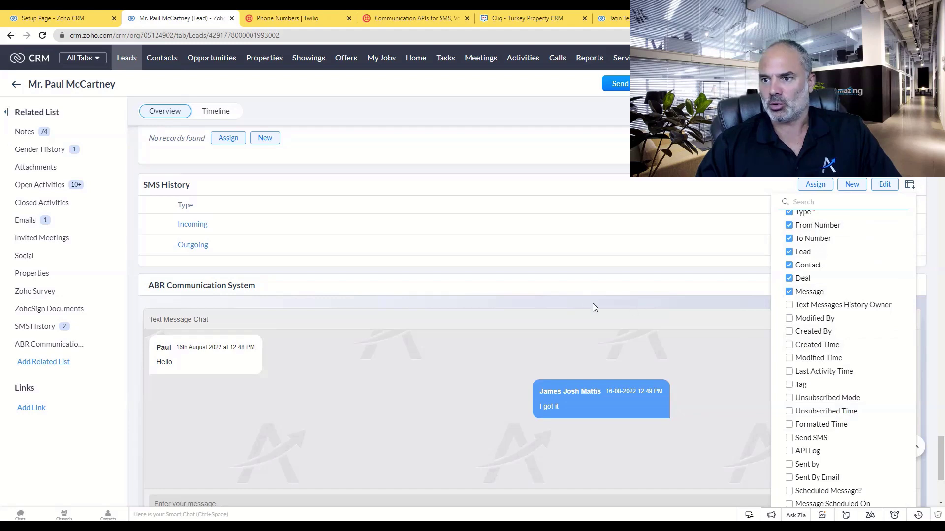
scroll(817, 473, down, 3)
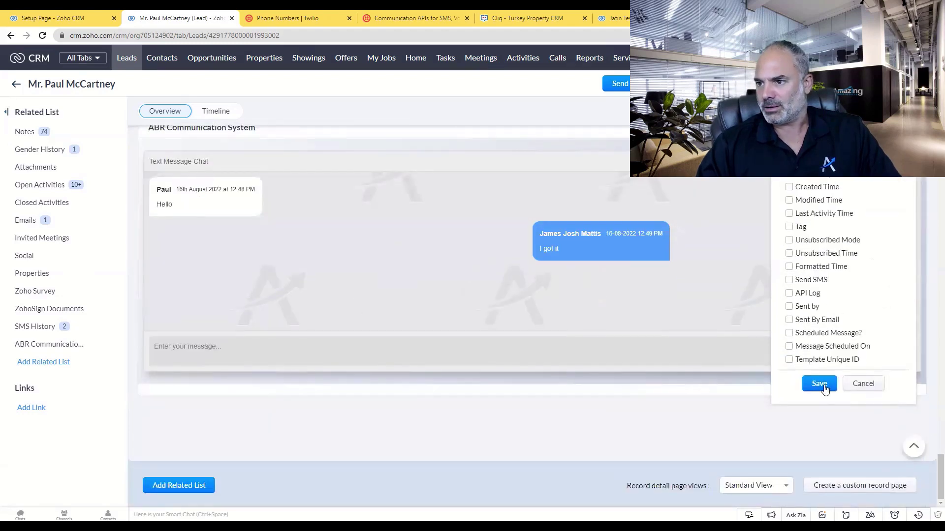
Step: Save the SMS History columns and send the text 'This is a new message' to the lead
click(820, 385)
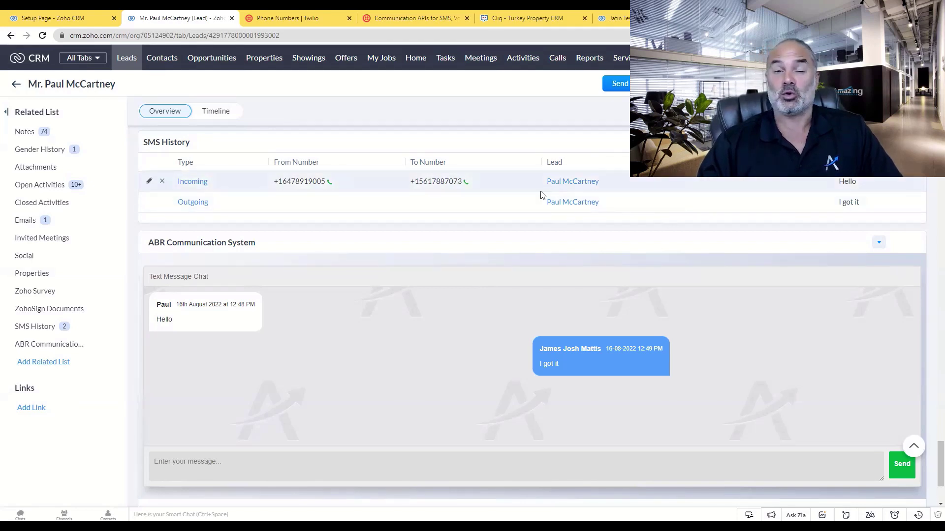
click(197, 467)
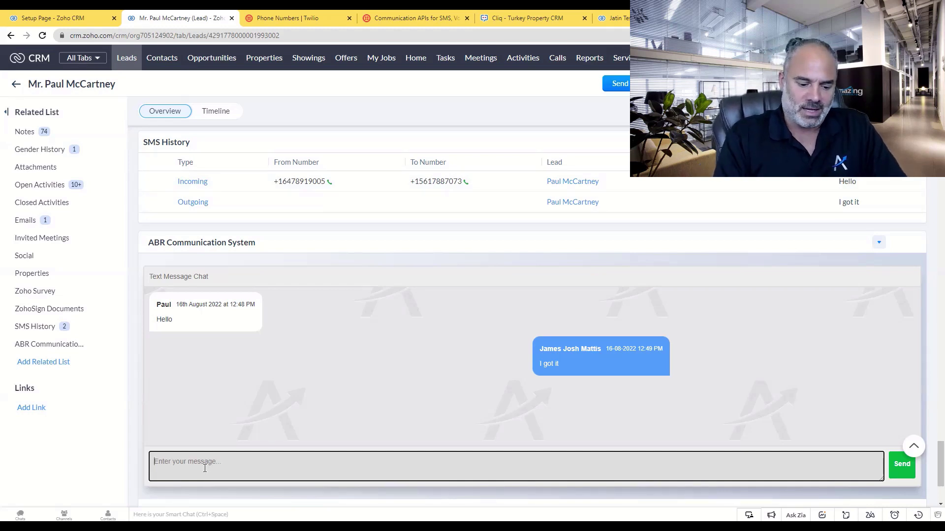
text(This is a new)
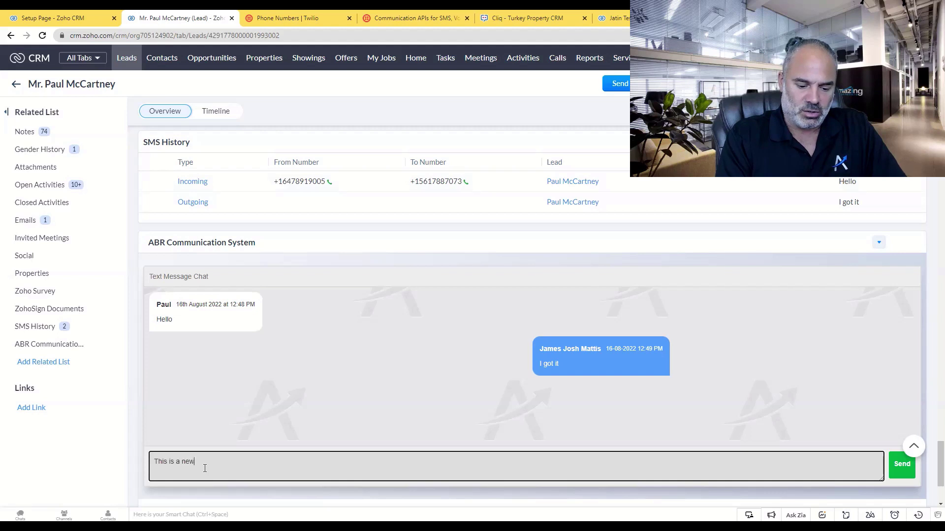
text( message)
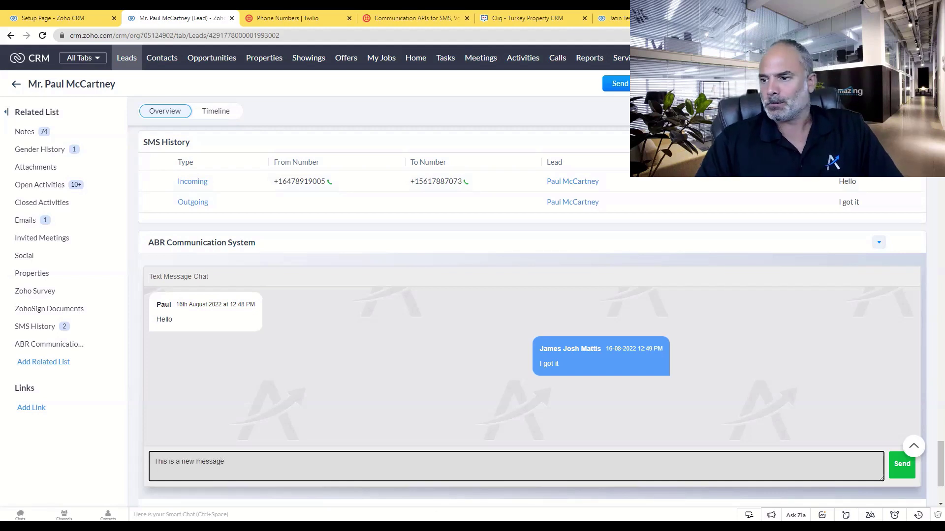
click(900, 466)
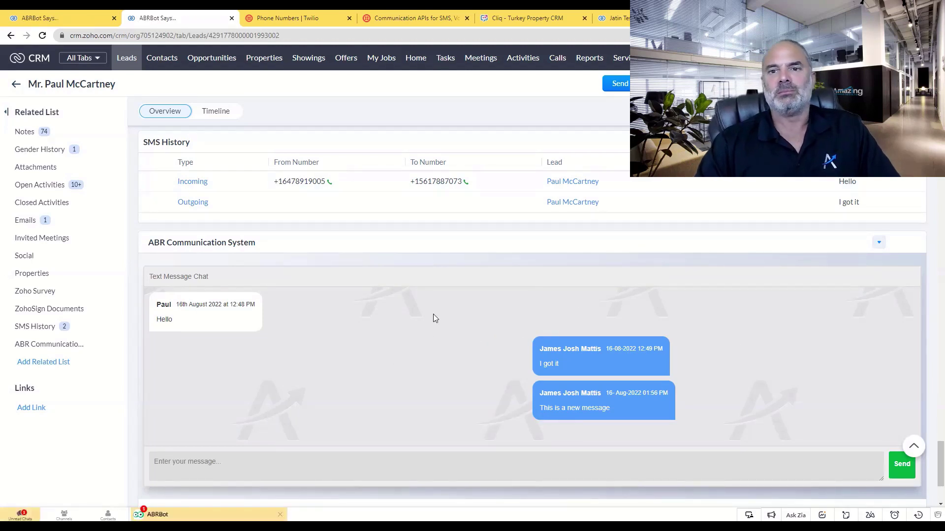
Step: Reload the lead record and check that SMS History lists four messages, including the incoming 'Got it' reply
click(157, 515)
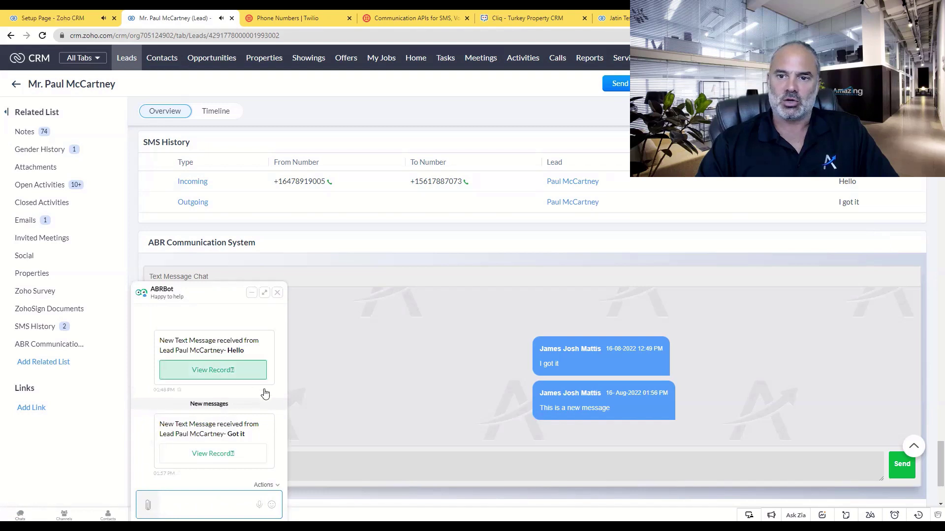
click(277, 293)
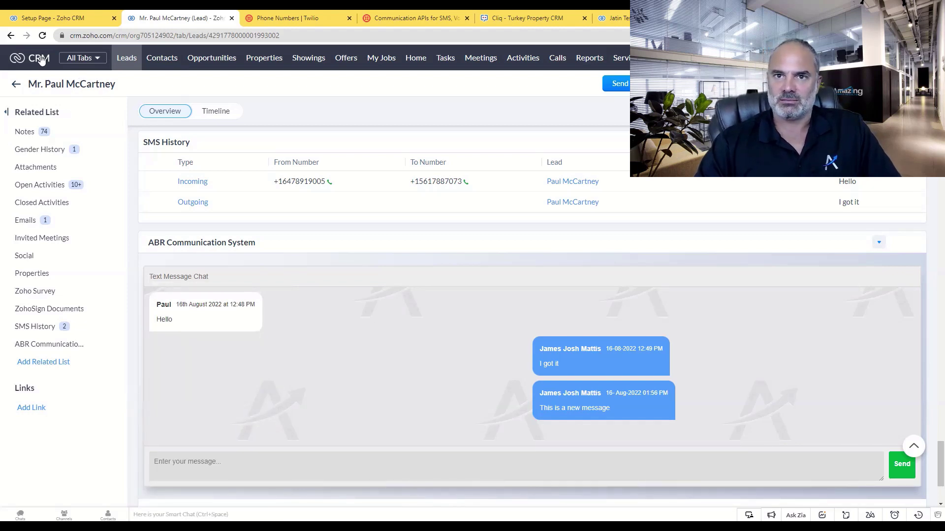
click(41, 36)
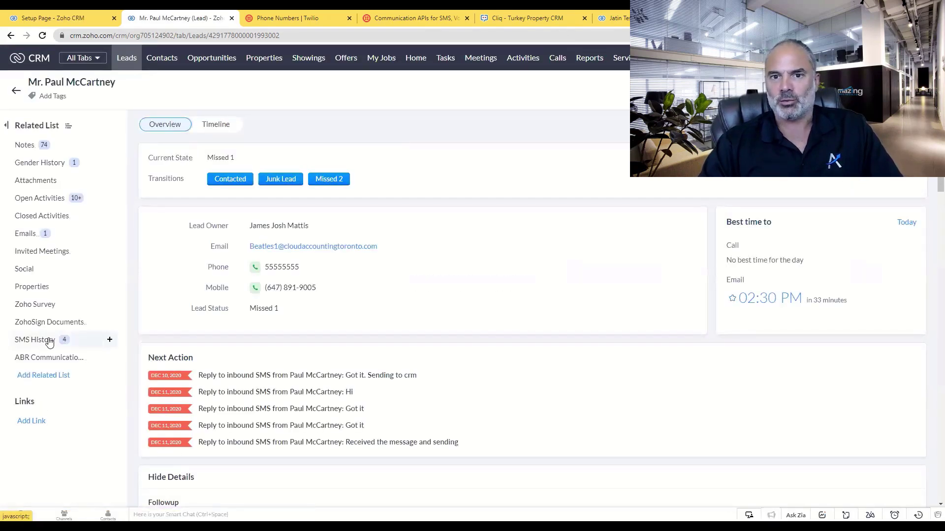
click(30, 339)
scroll(367, 390, down, 3)
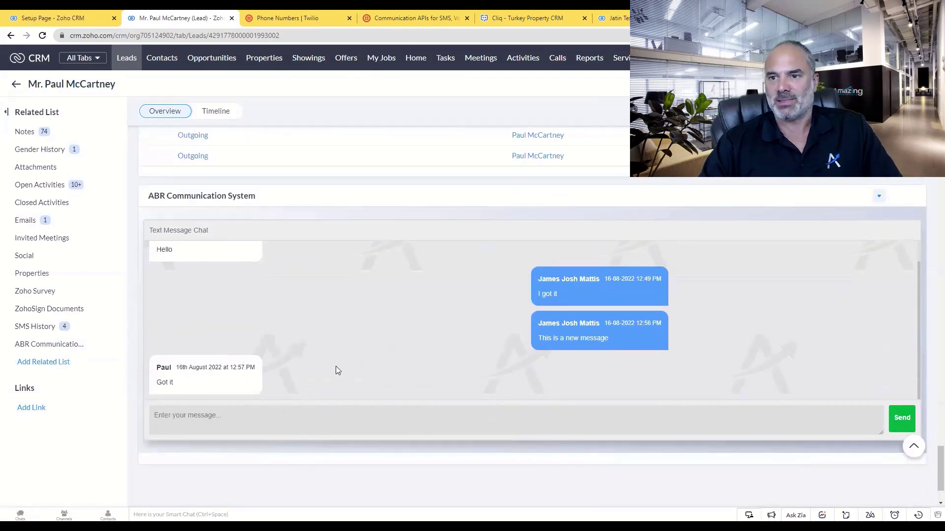
scroll(433, 364, up, 4)
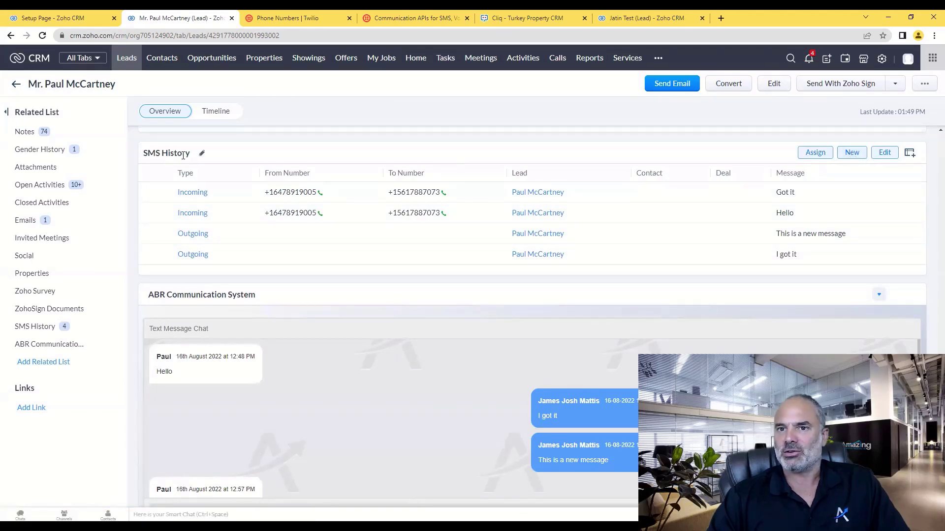
click(851, 153)
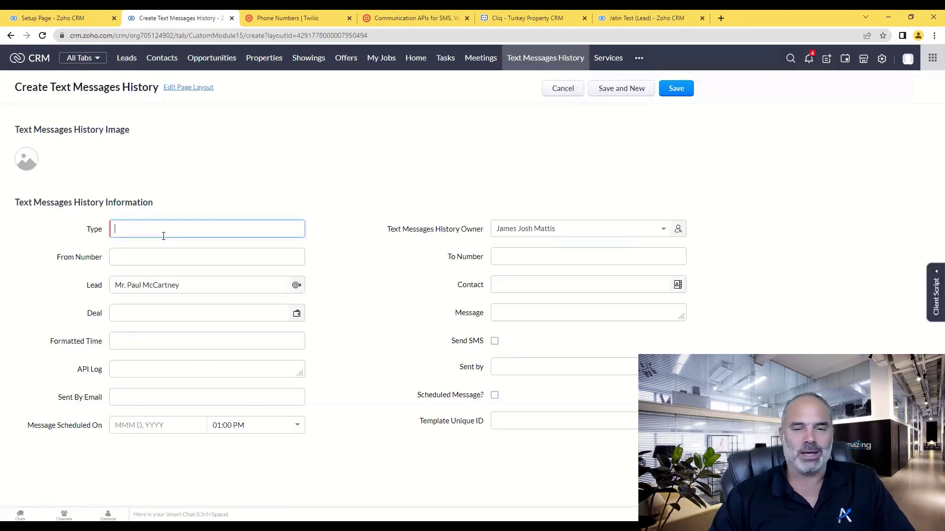
text(Out)
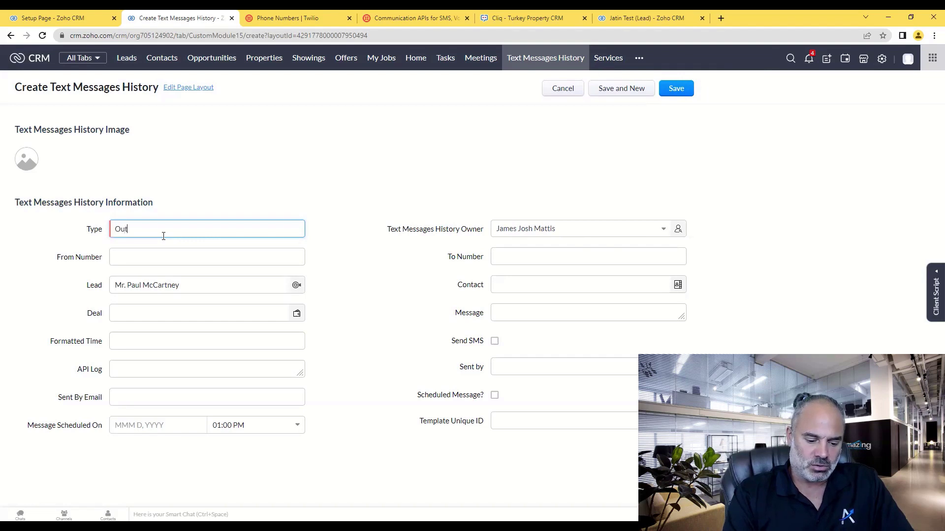
text(going)
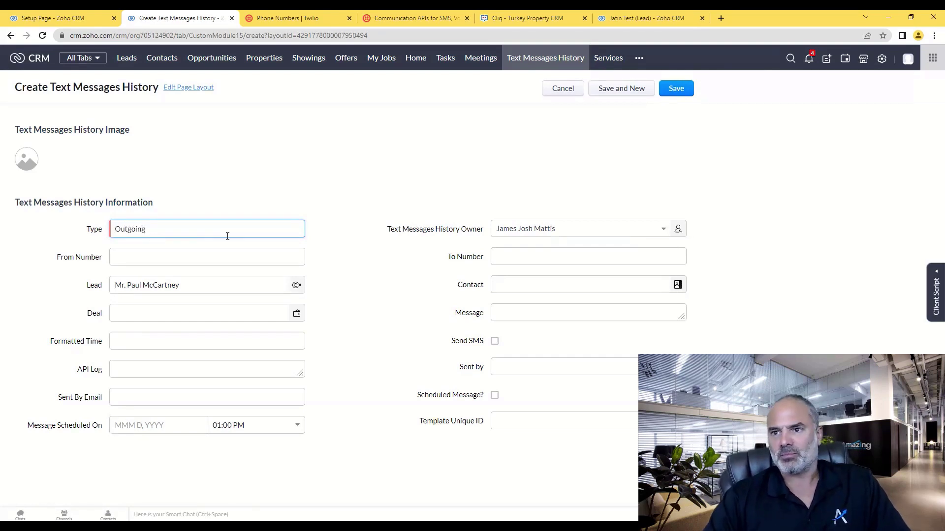
click(507, 261)
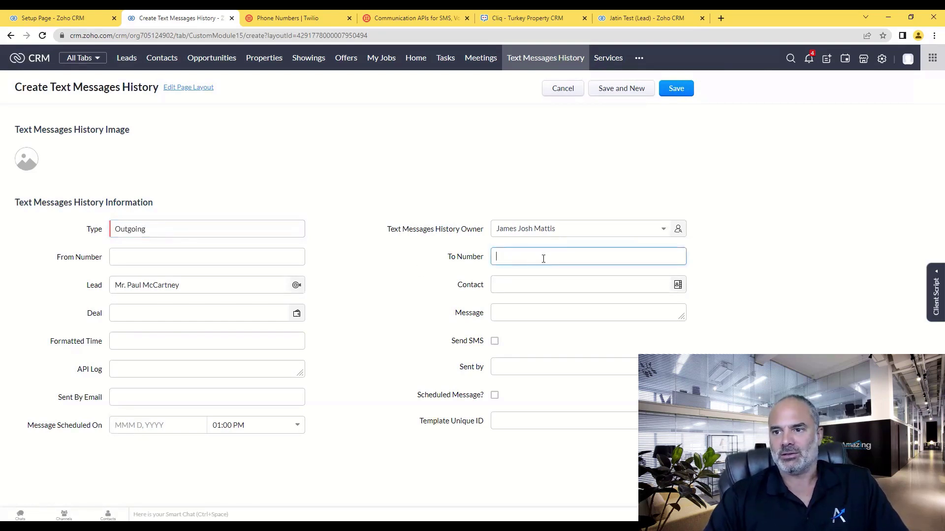
click(505, 281)
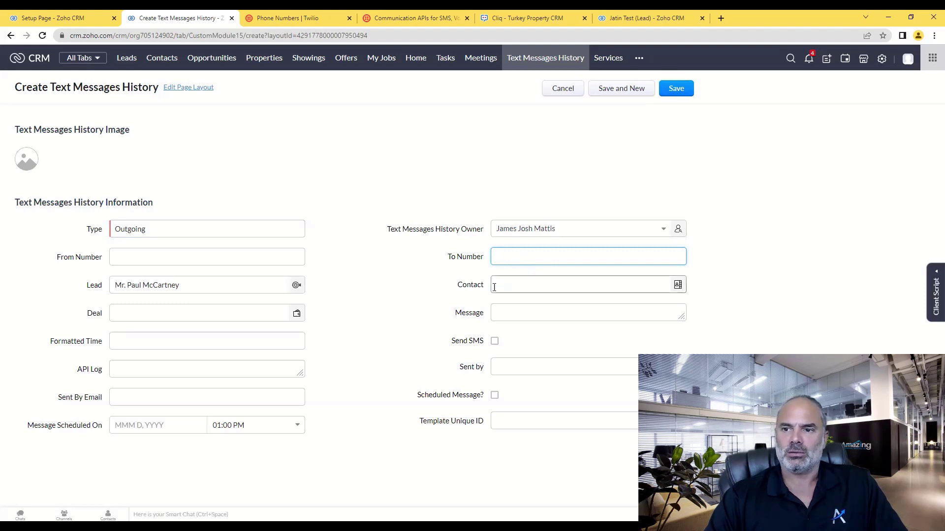
click(519, 317)
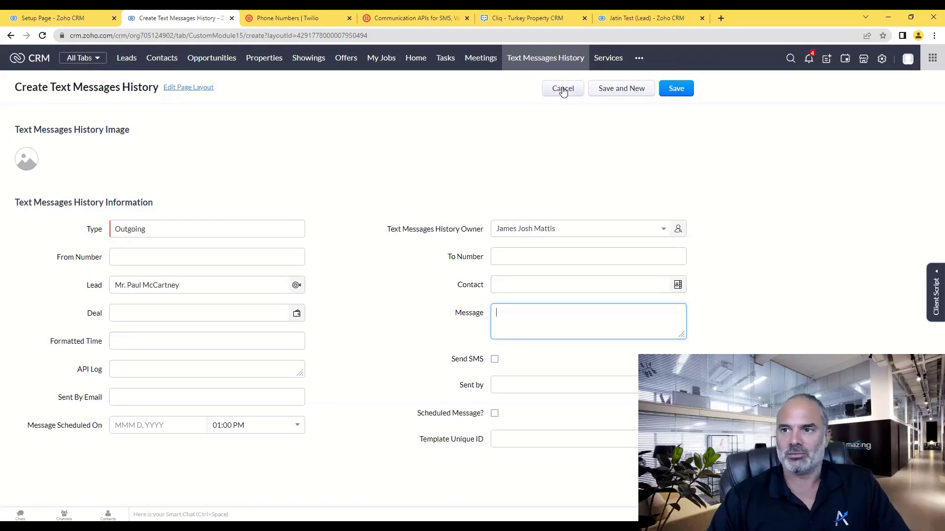
click(563, 90)
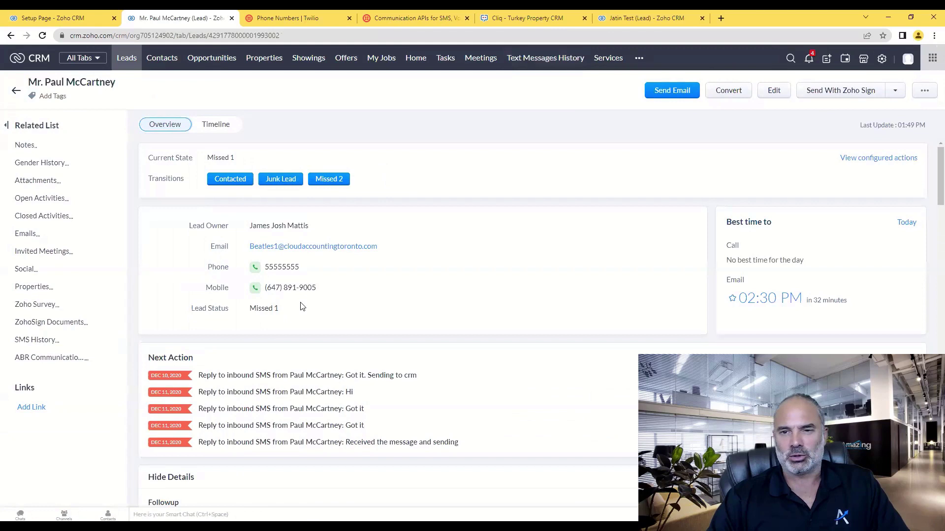
Step: Set the lead's Twilio Manual Message field to 'This is a message' and save it
scroll(523, 282, down, 4)
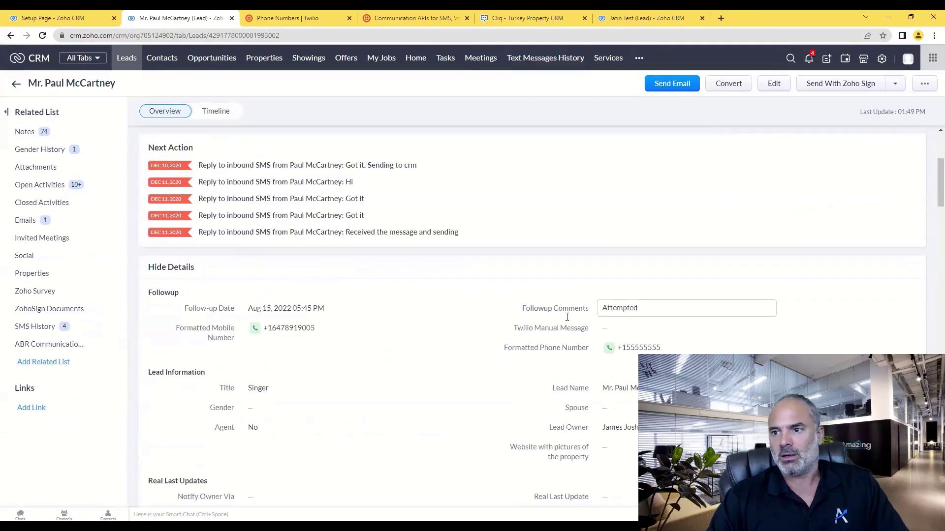
scroll(567, 317, down, 1)
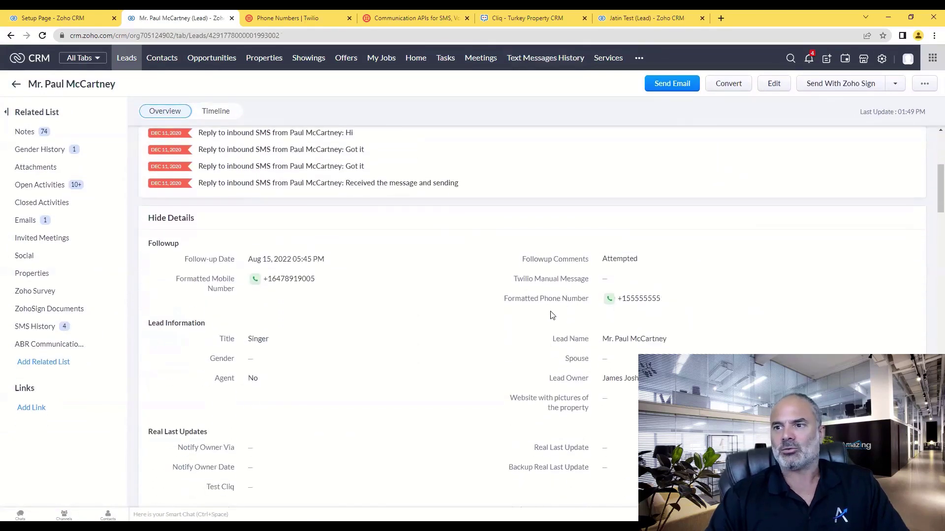
click(618, 284)
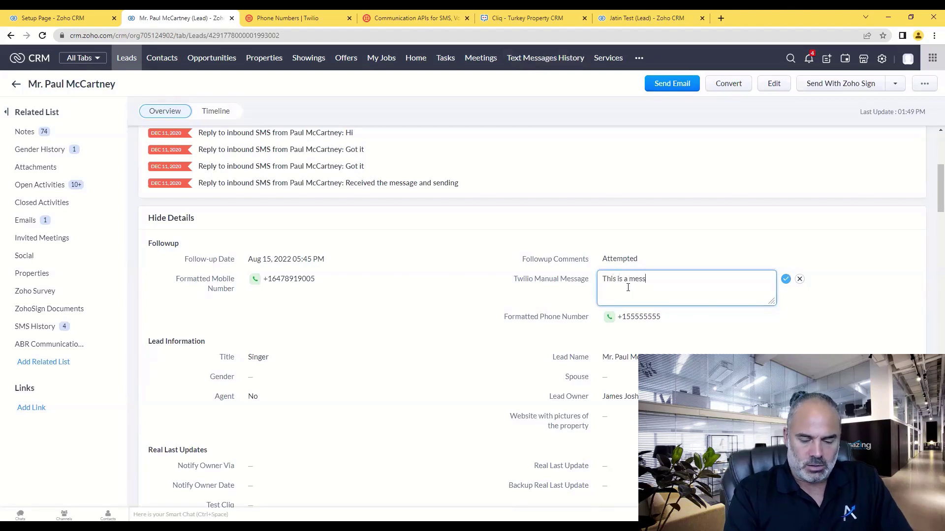
click(786, 279)
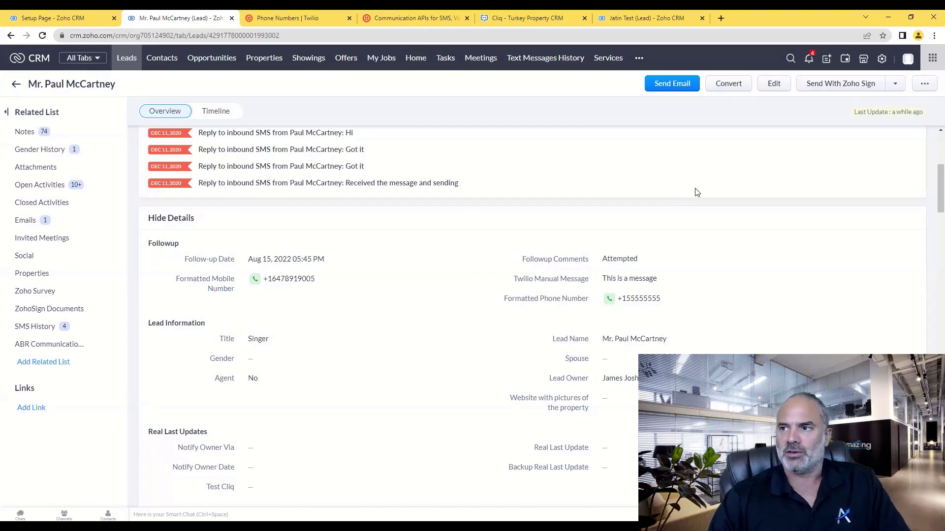
click(896, 84)
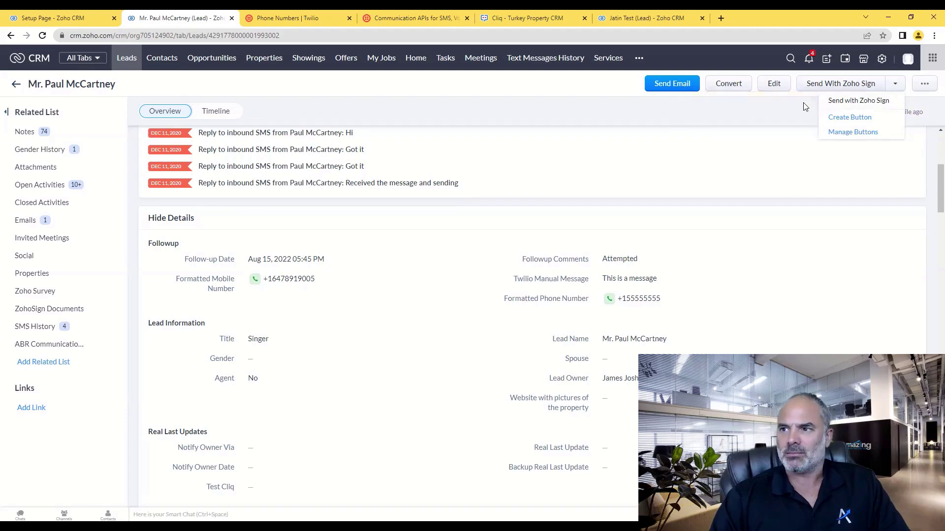
Step: Return to the My Followups leads list of 7 records, selecting then clearing all rows
click(783, 117)
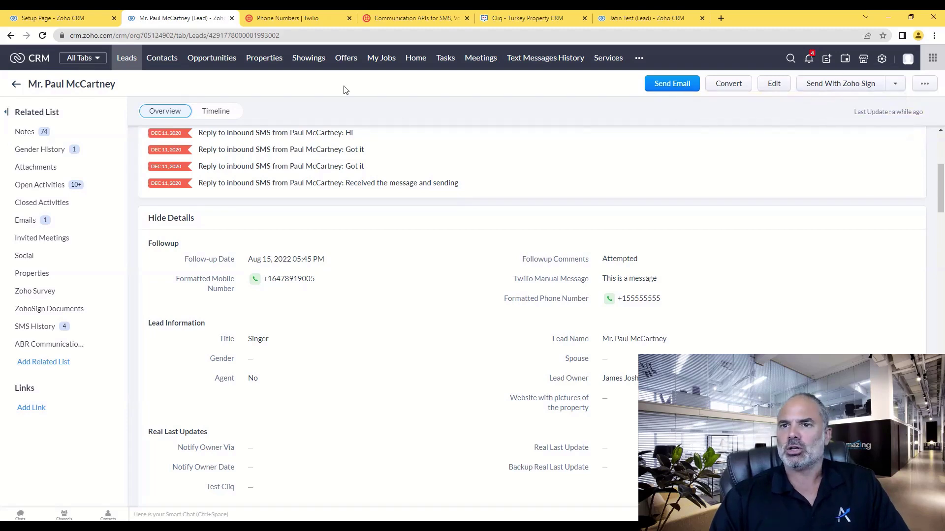
click(128, 60)
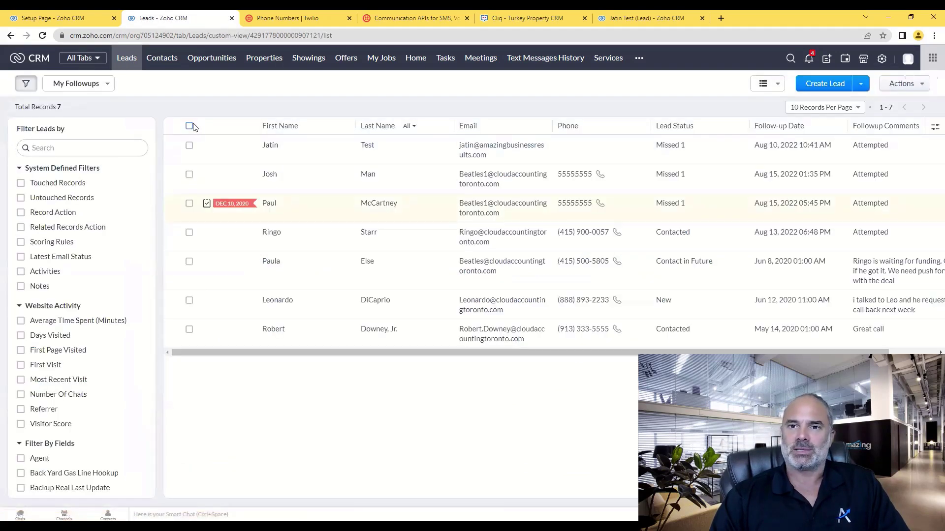
click(189, 126)
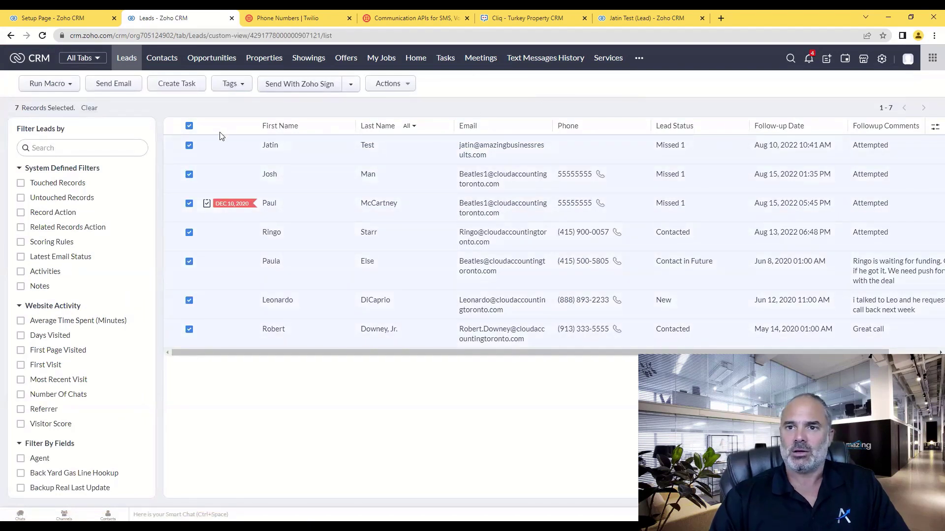
click(189, 126)
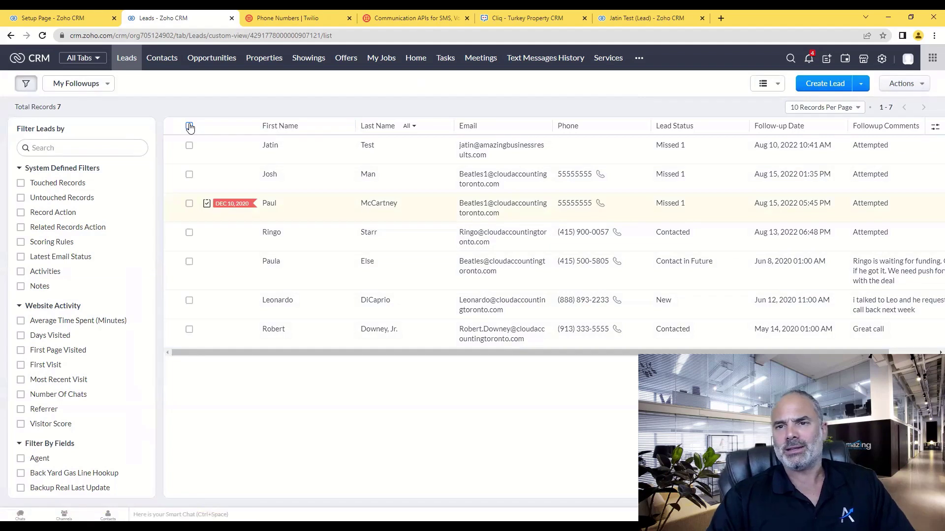